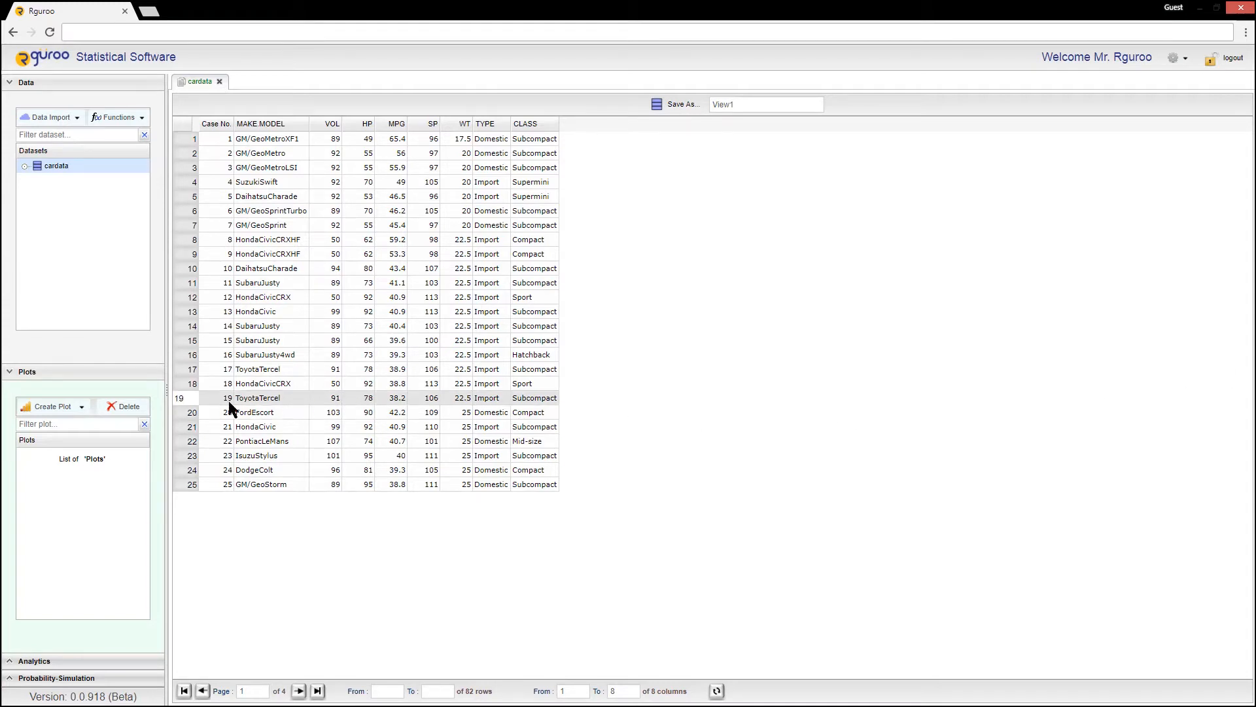
# - Create a boxplot of the numerical variable MPG from the cardata dataset and preview it
pyautogui.click(82, 408)
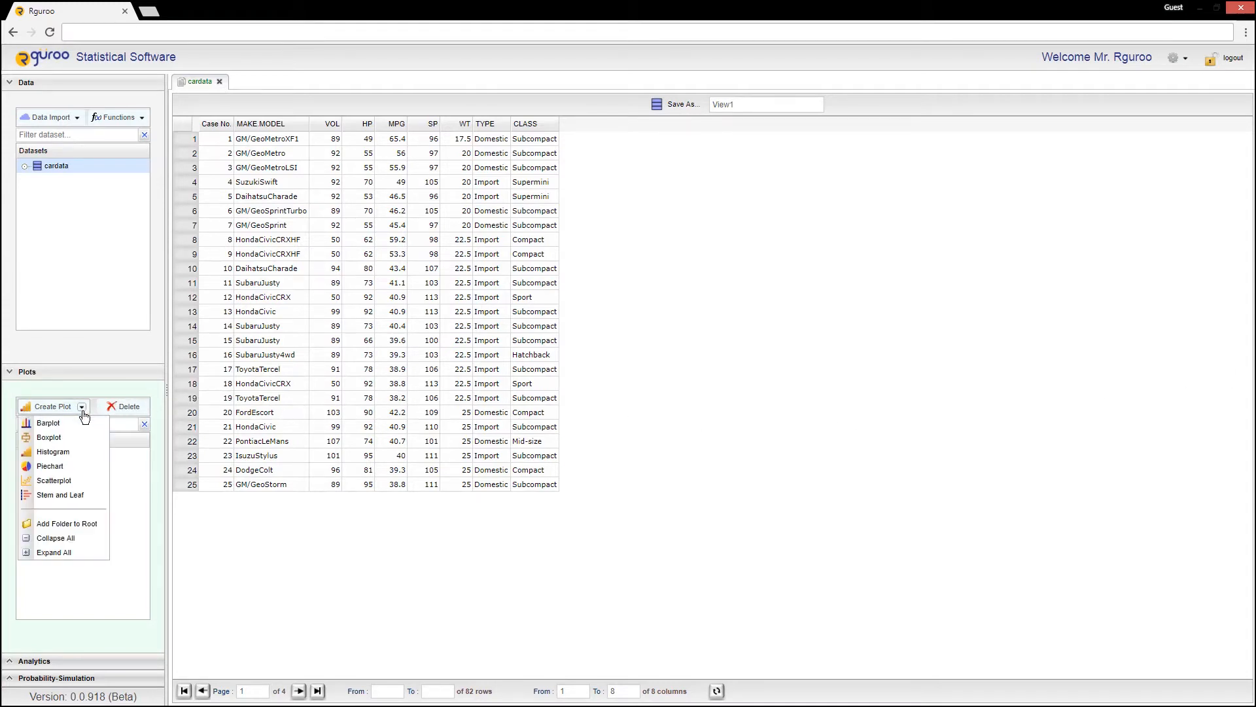
pyautogui.click(80, 434)
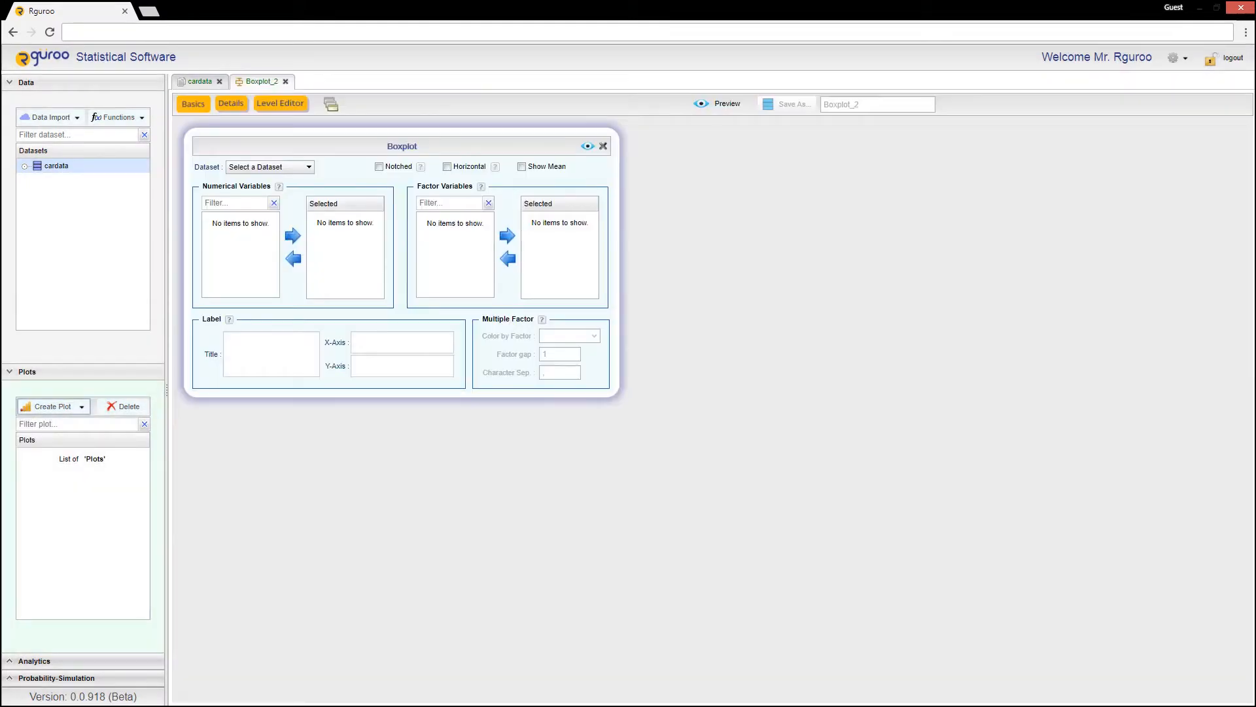
pyautogui.click(298, 169)
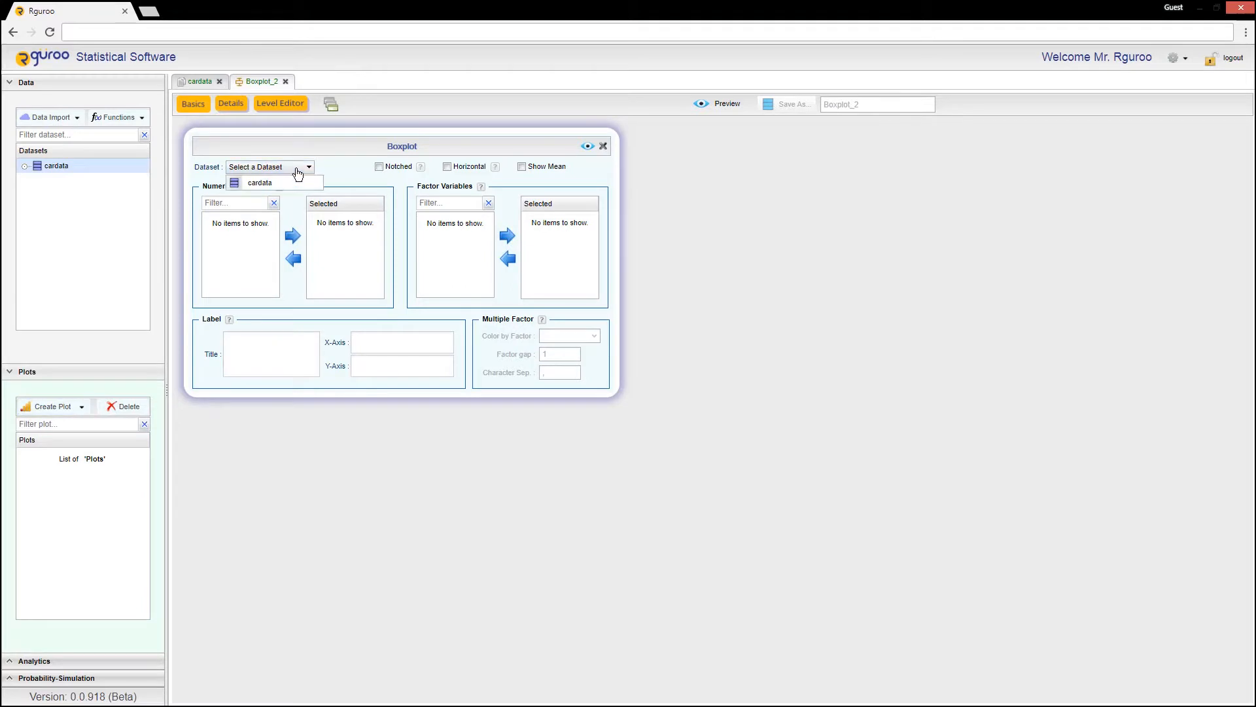
pyautogui.click(291, 180)
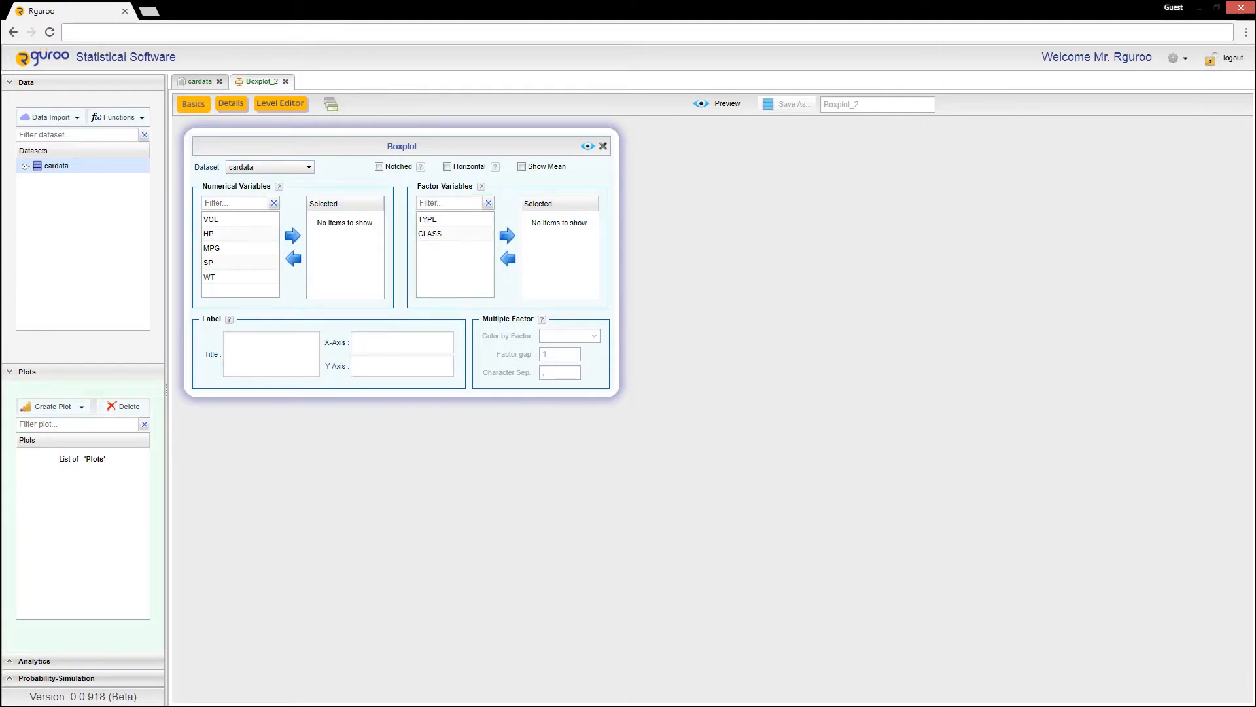
pyautogui.moveTo(227, 245); pyautogui.dragTo(333, 258)
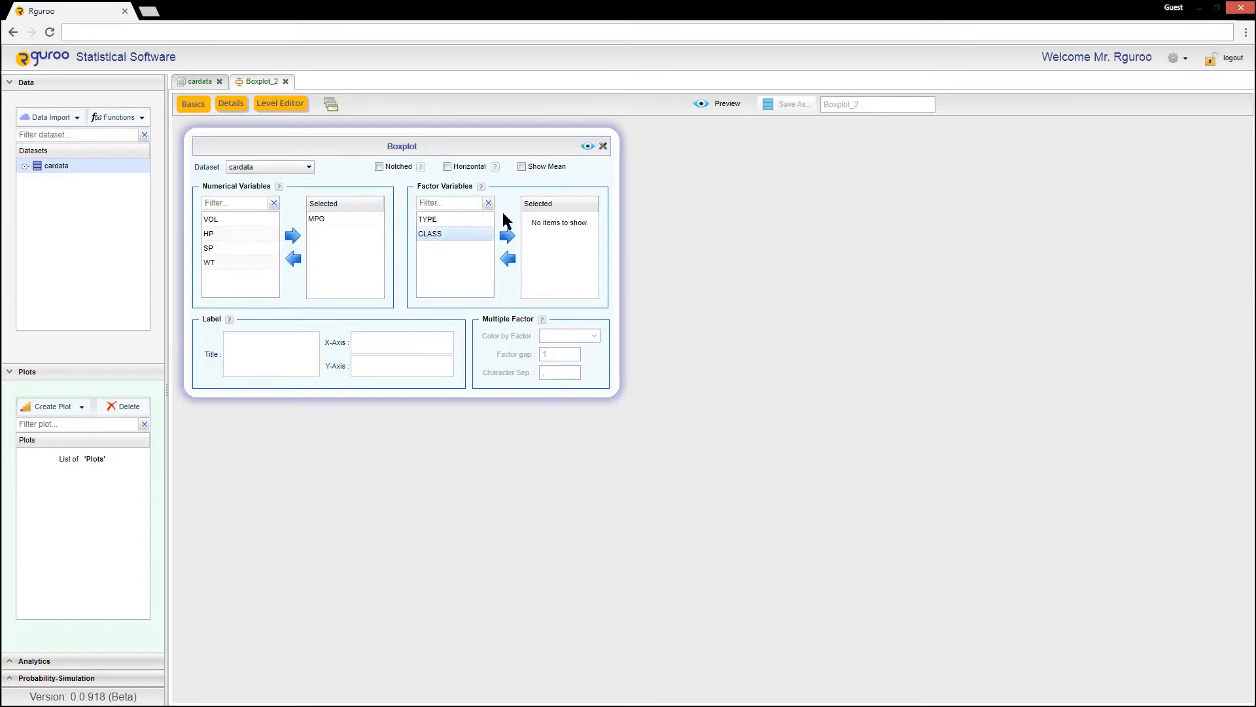
pyautogui.click(588, 147)
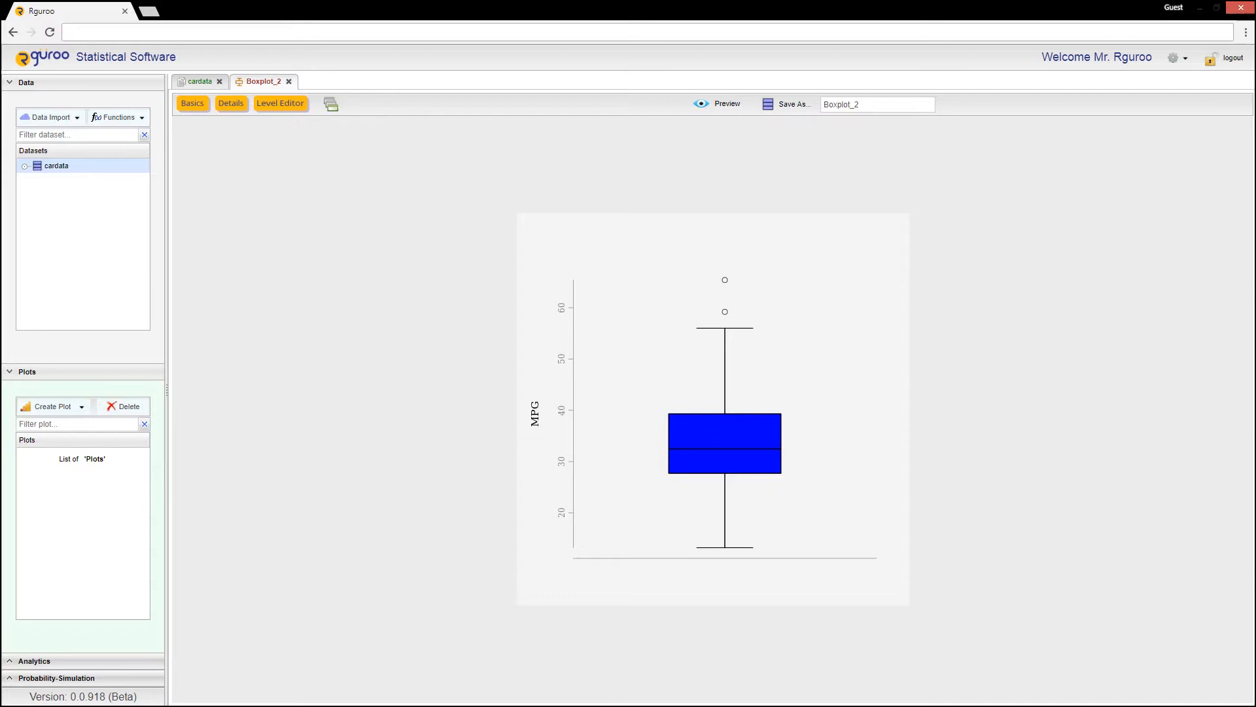
# - Add CLASS as a factor variable to the MPG boxplot and preview the grouped plot
pyautogui.click(192, 104)
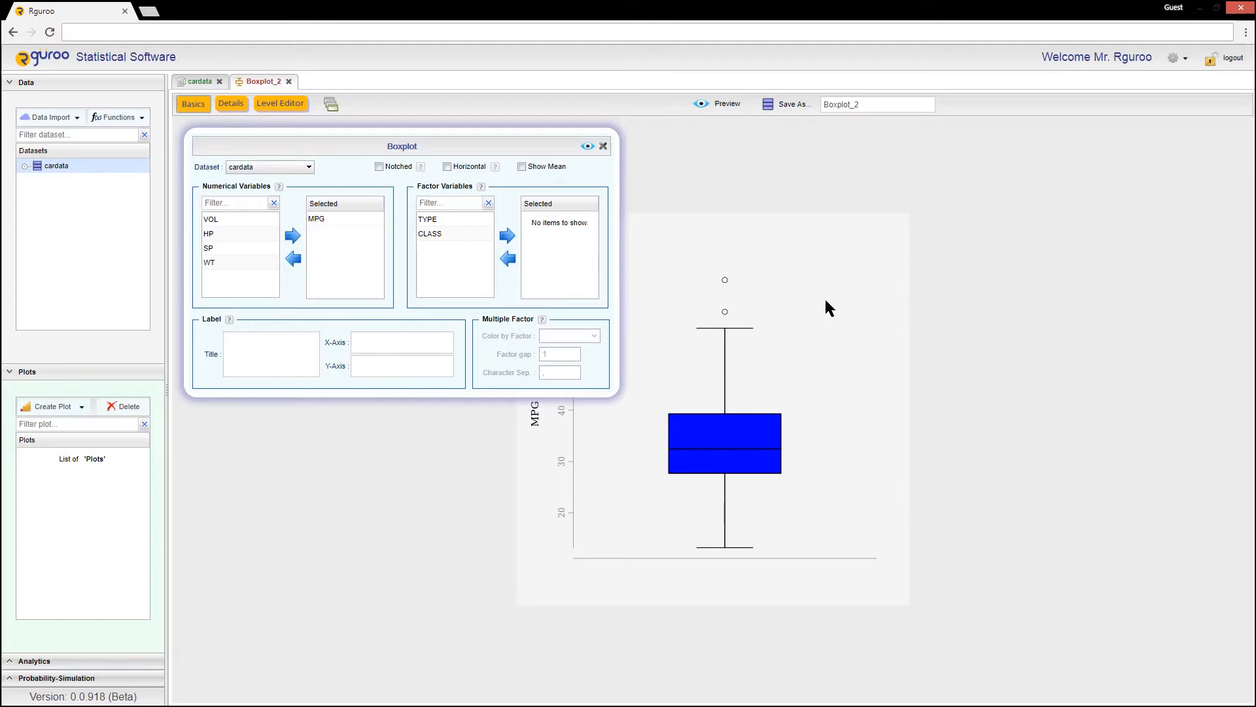
pyautogui.moveTo(459, 229); pyautogui.dragTo(555, 260)
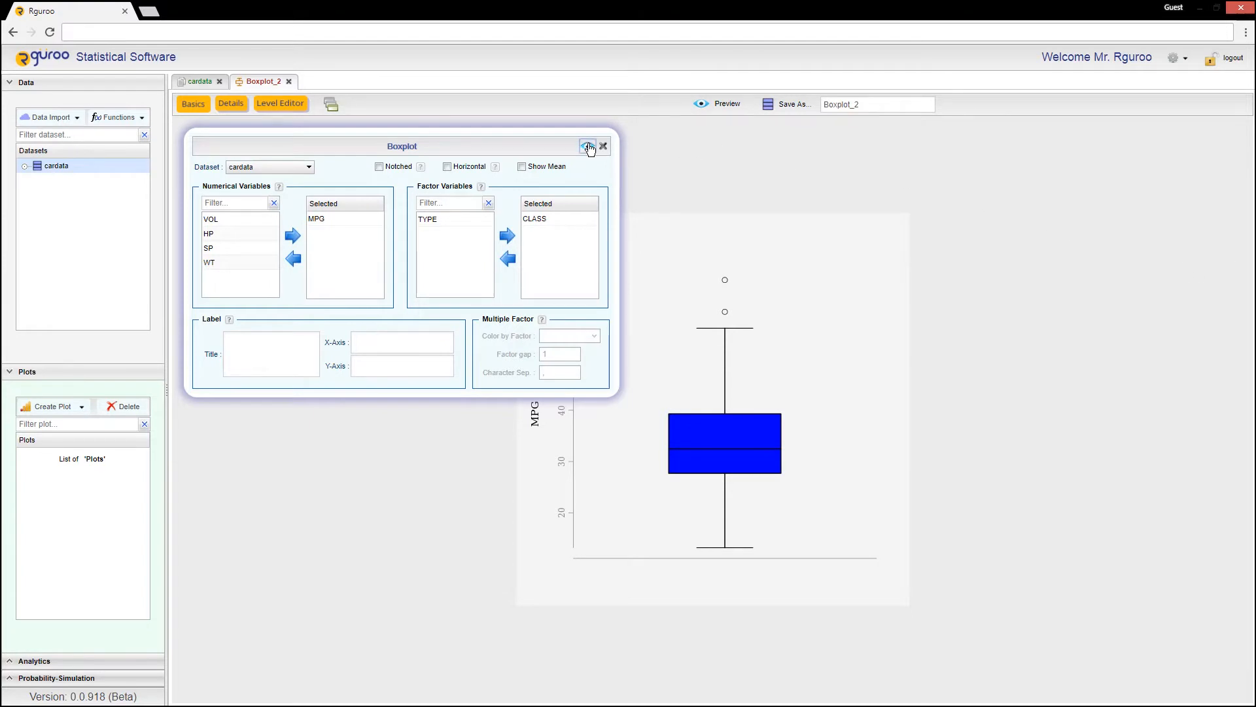
pyautogui.click(587, 146)
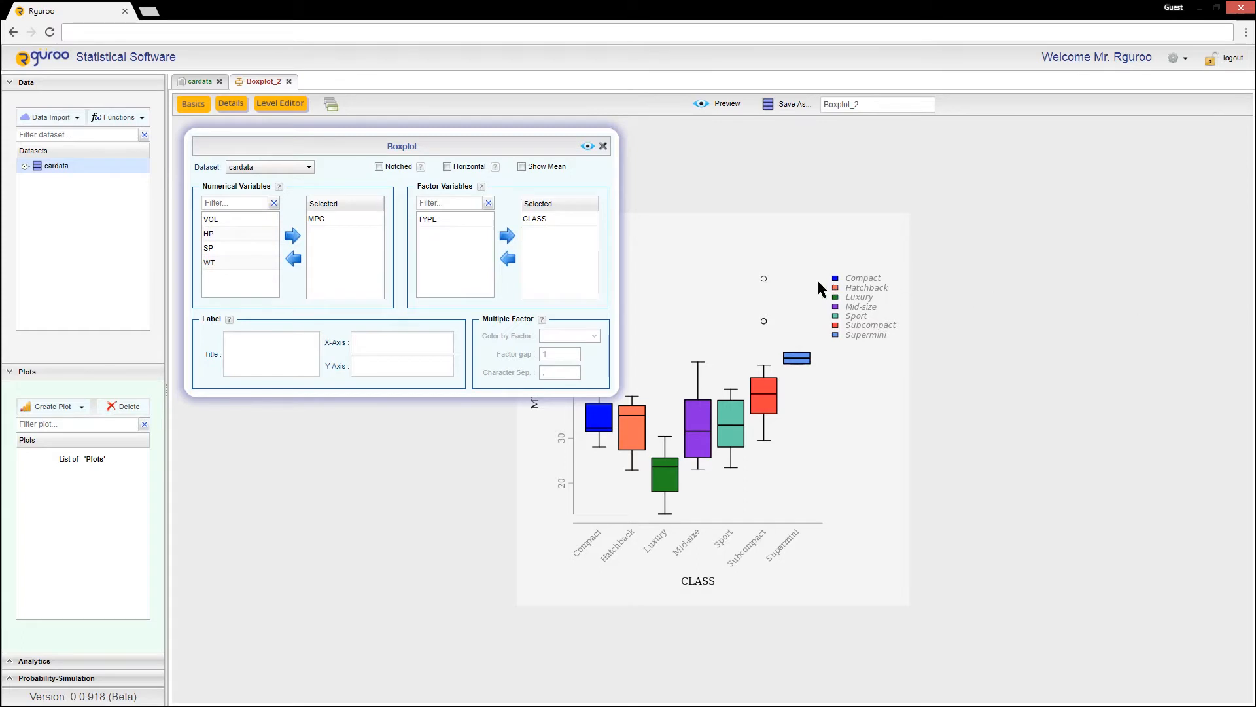
# - Turn on notched boxes for the MPG by CLASS plot and preview it
pyautogui.click(379, 166)
pyautogui.click(586, 147)
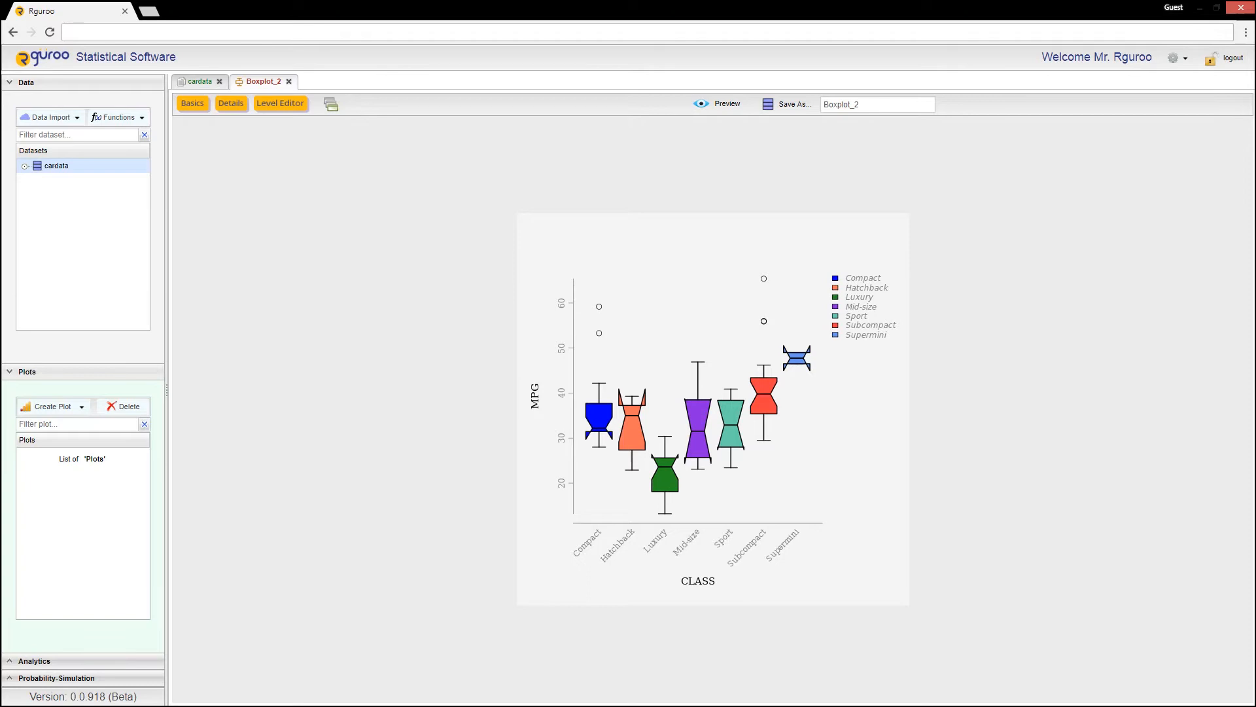
# - Make the boxplot horizontal with means shown and notches turned off, and preview it
pyautogui.click(192, 104)
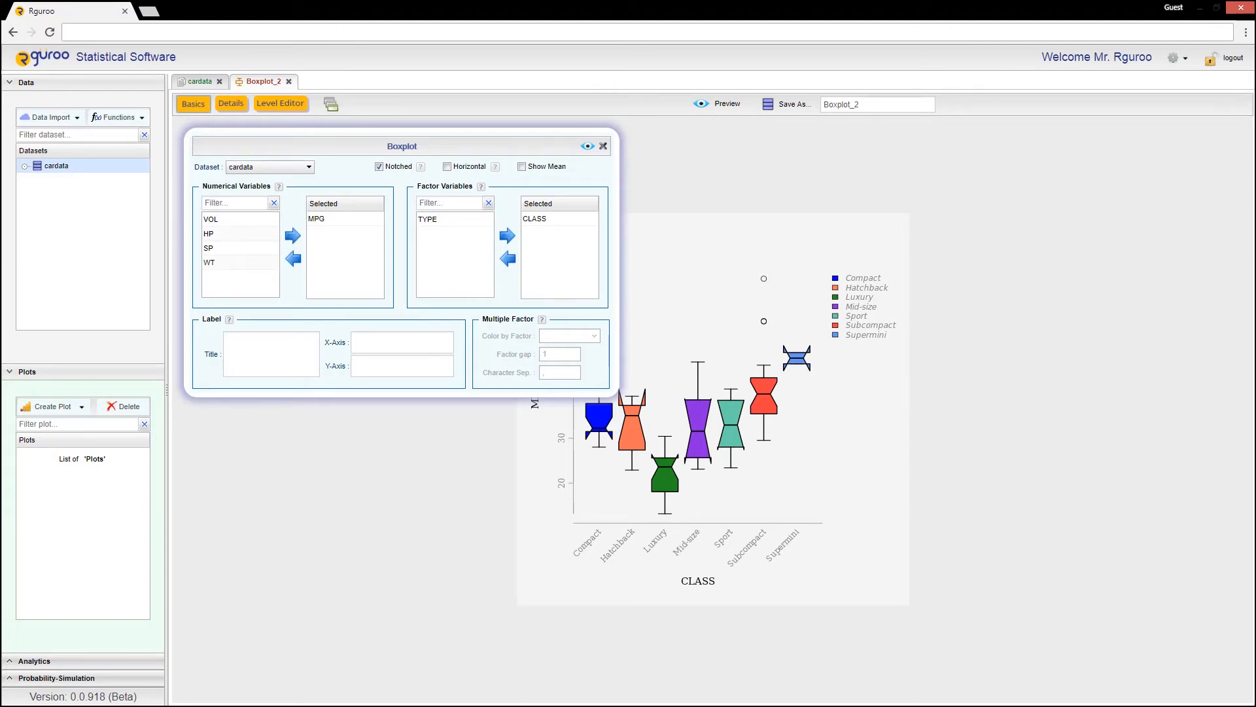
pyautogui.click(448, 167)
pyautogui.click(379, 166)
pyautogui.click(521, 167)
pyautogui.click(588, 146)
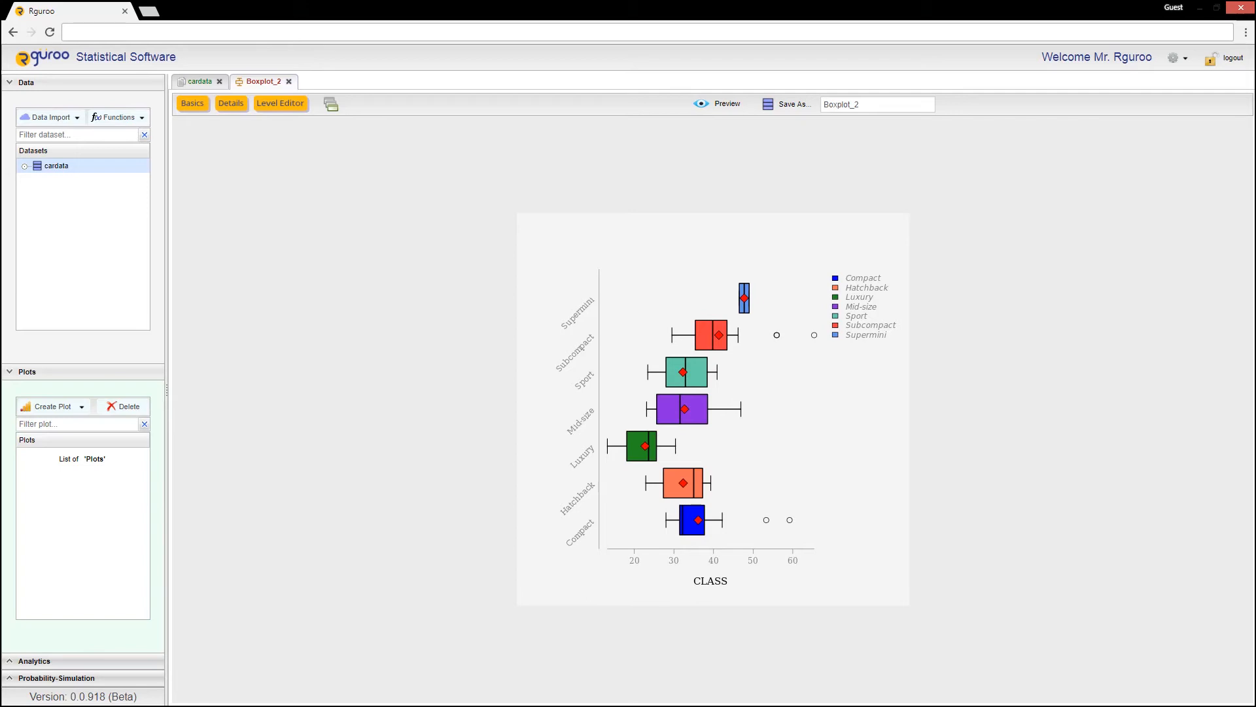
# - Drop the Sport and Supermini levels from the CLASS factor, and move Subcompact to first place and Mid-size ahead of Luxury
pyautogui.click(272, 110)
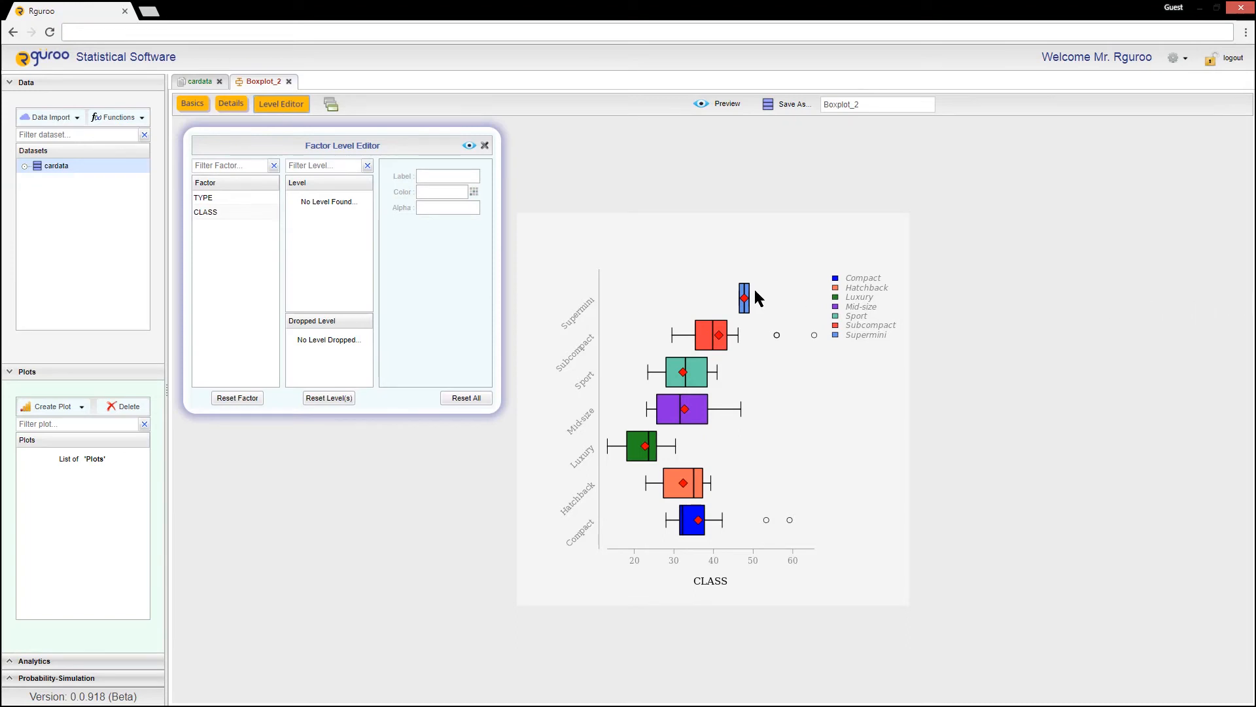
pyautogui.click(259, 215)
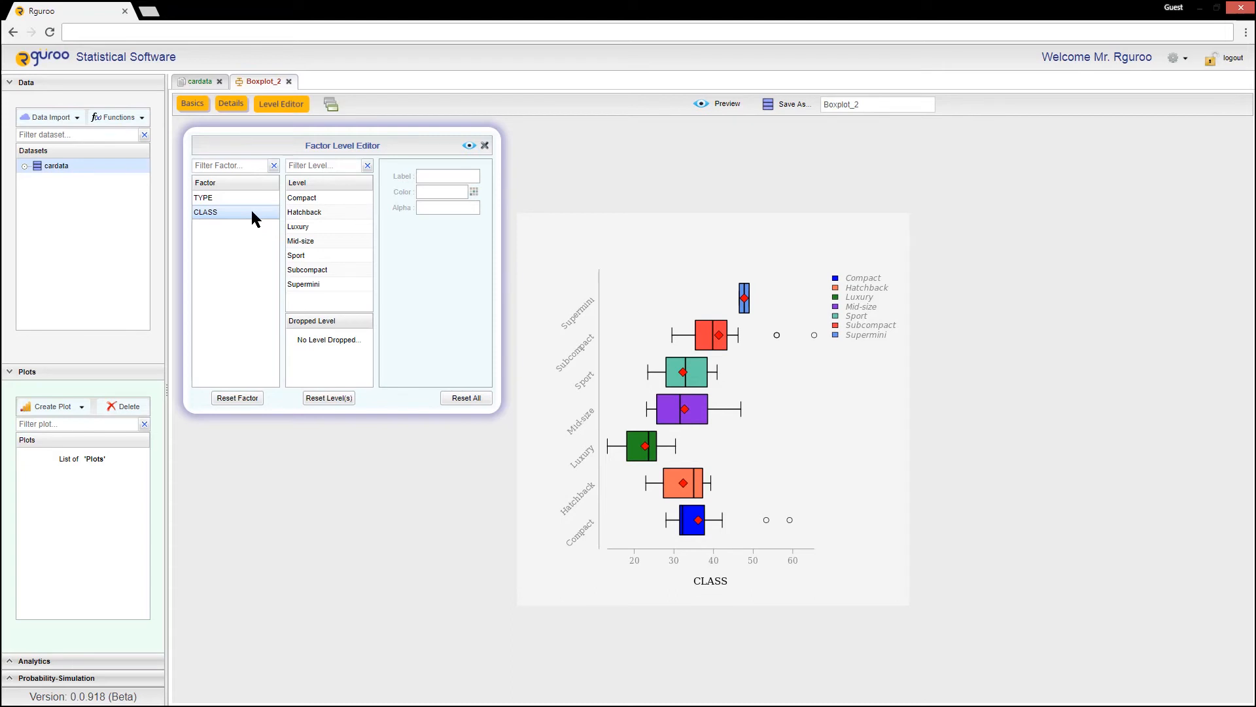
pyautogui.moveTo(296, 255); pyautogui.dragTo(307, 337)
pyautogui.moveTo(312, 291); pyautogui.dragTo(317, 350)
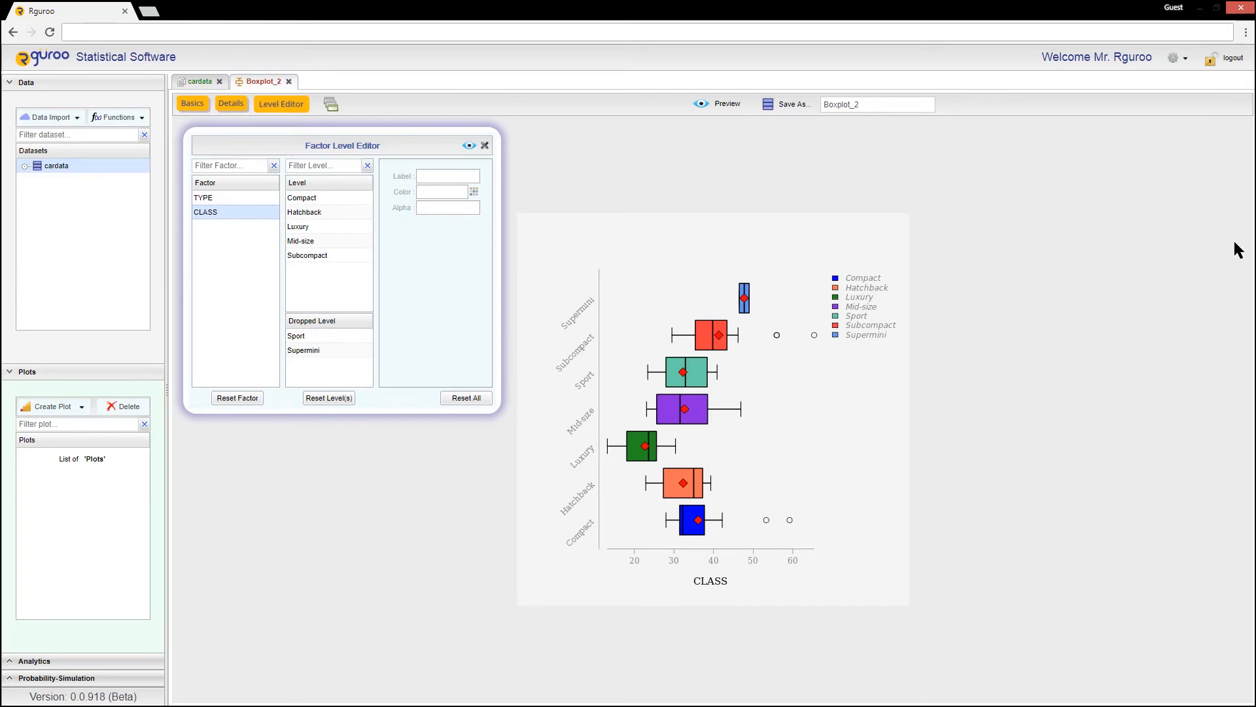
pyautogui.moveTo(351, 255); pyautogui.dragTo(339, 195)
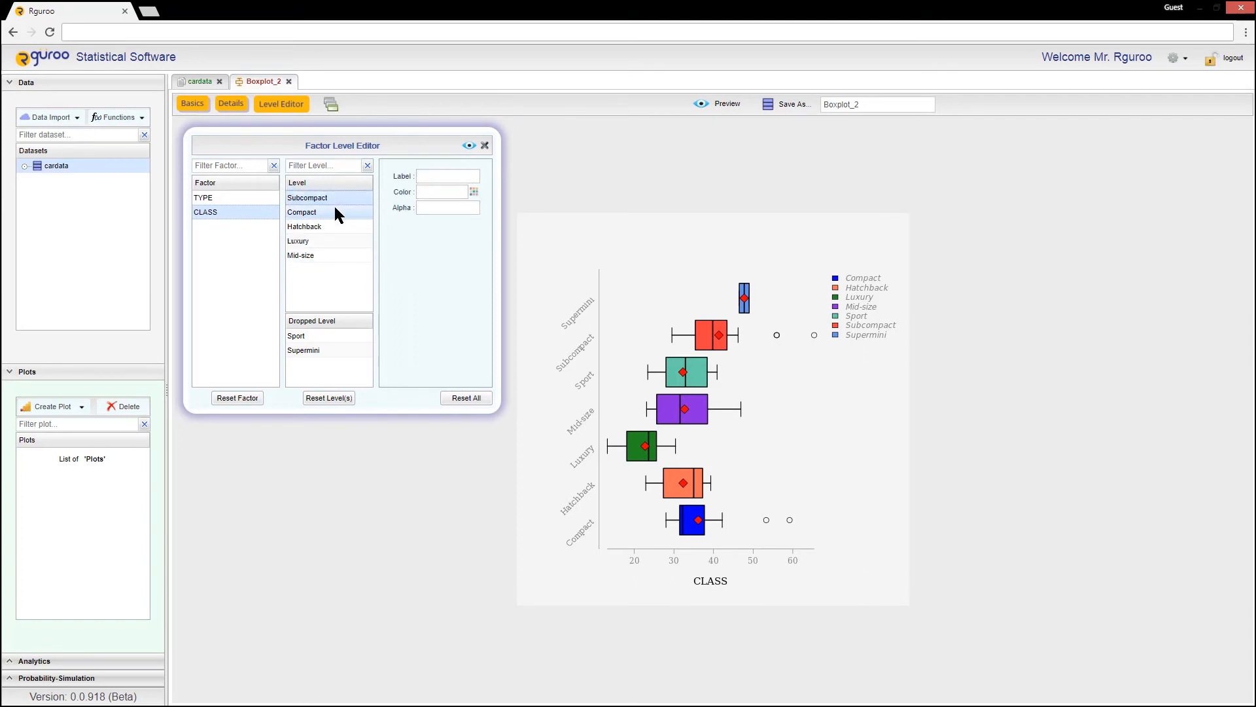
pyautogui.moveTo(331, 258); pyautogui.dragTo(329, 244)
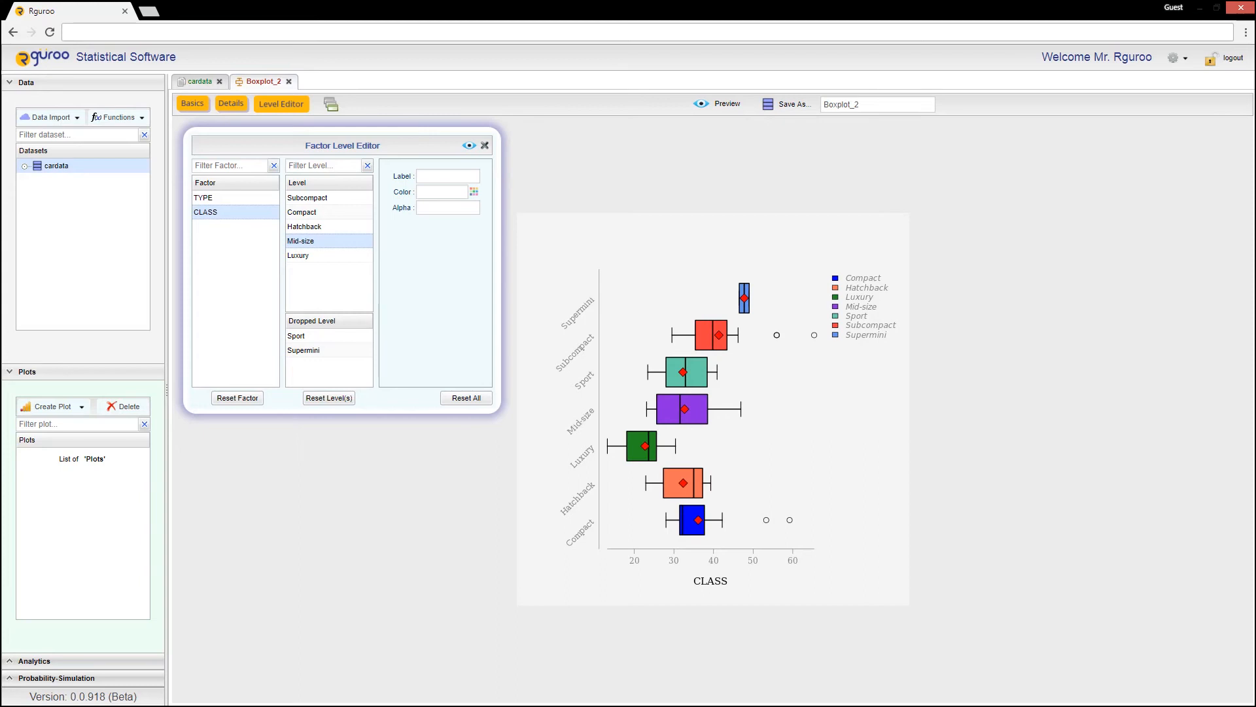
# - Set the color of the Luxury level to yellow and preview the boxplot
pyautogui.click(365, 256)
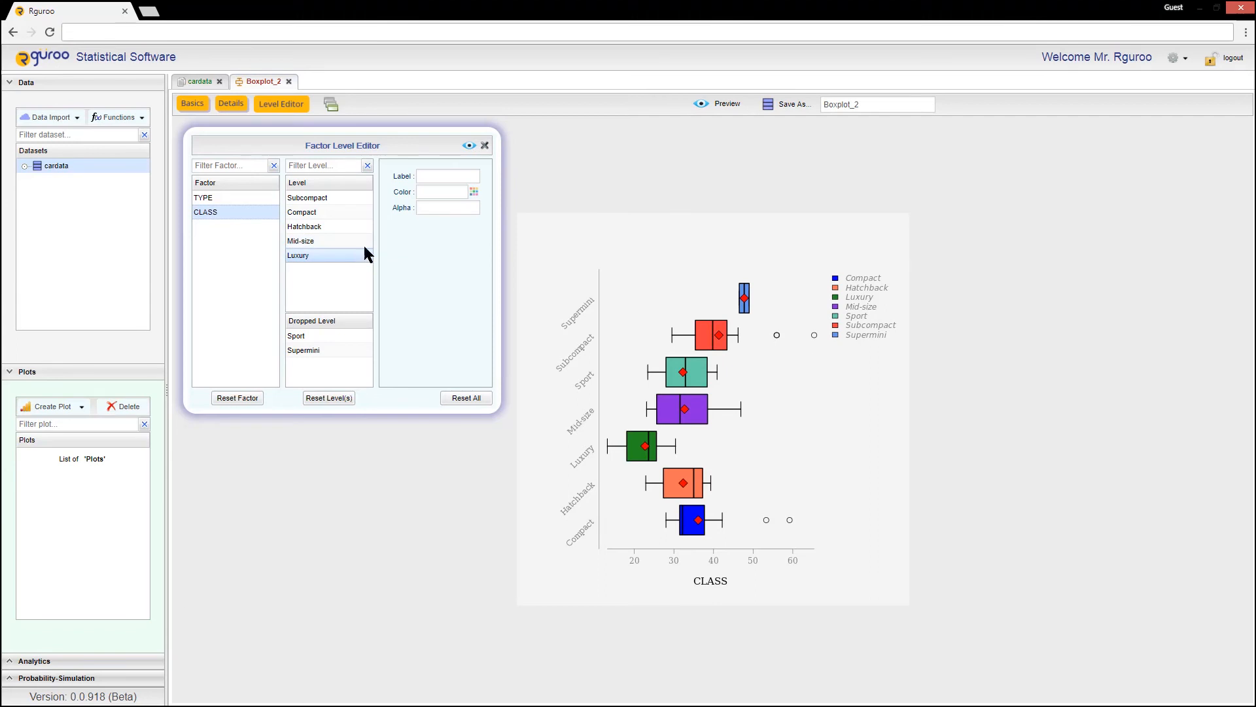
pyautogui.click(474, 192)
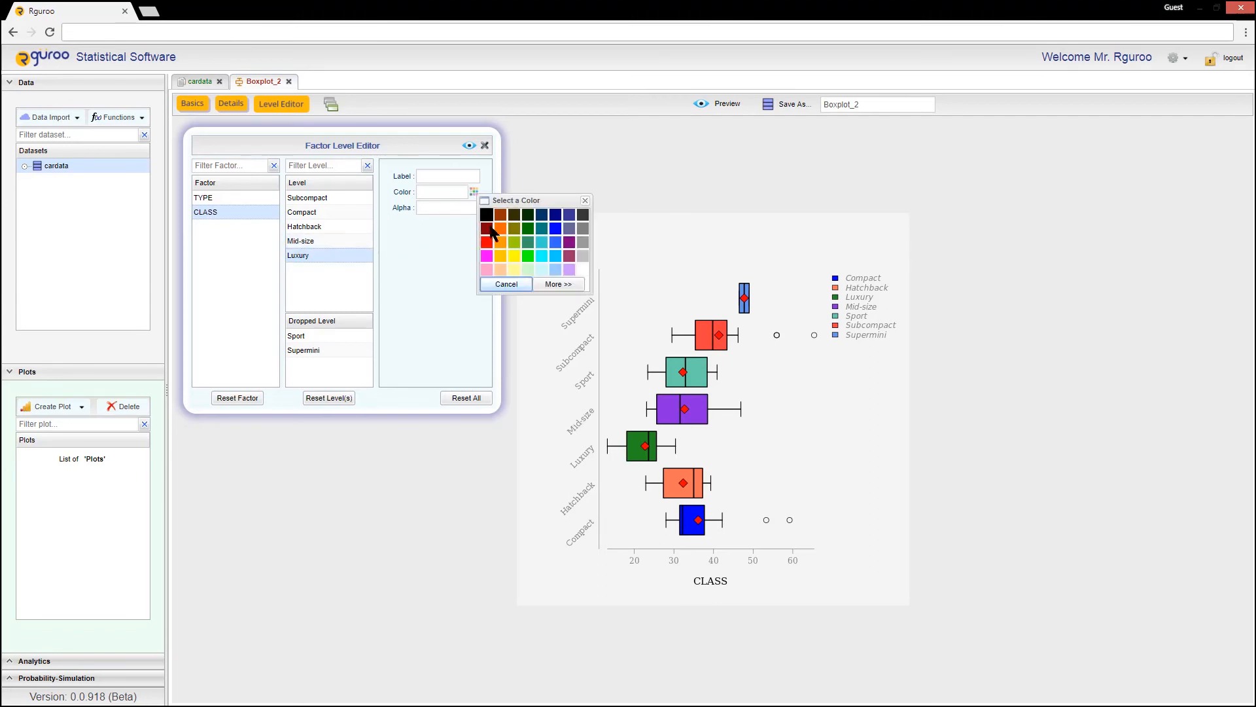
pyautogui.click(514, 256)
pyautogui.click(470, 146)
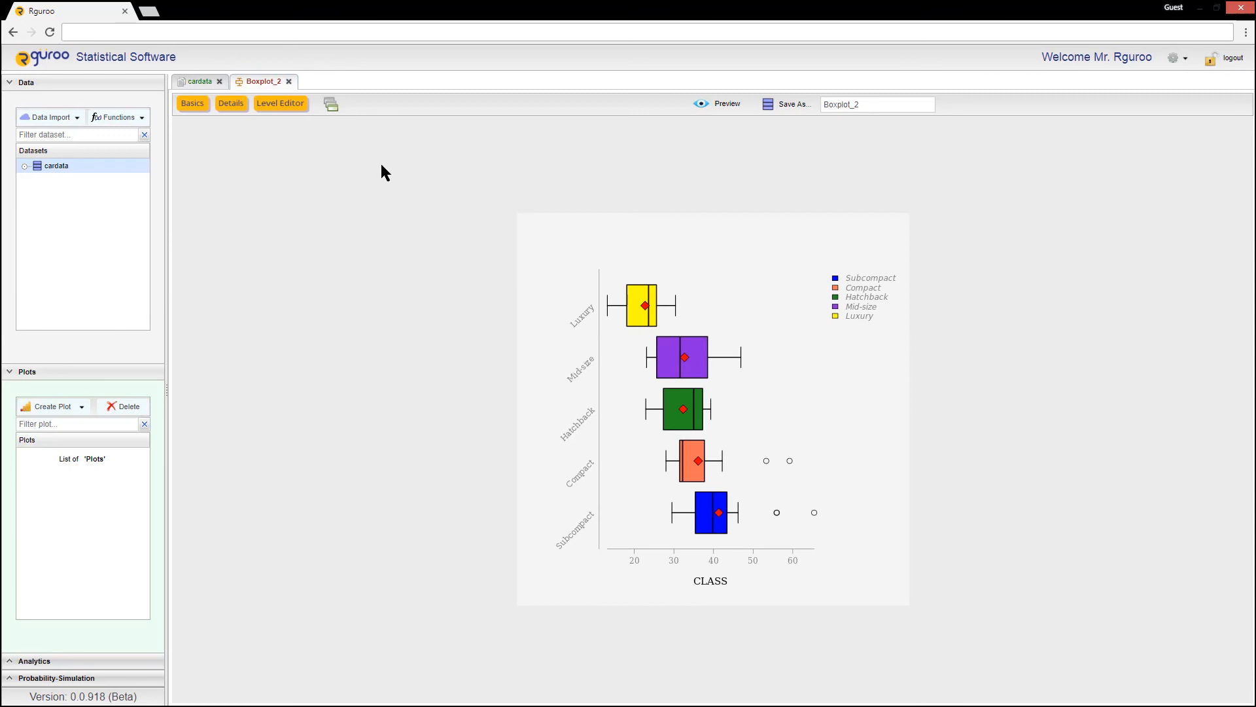
# - Add TYPE as a second factor variable of the boxplot after CLASS
pyautogui.click(199, 107)
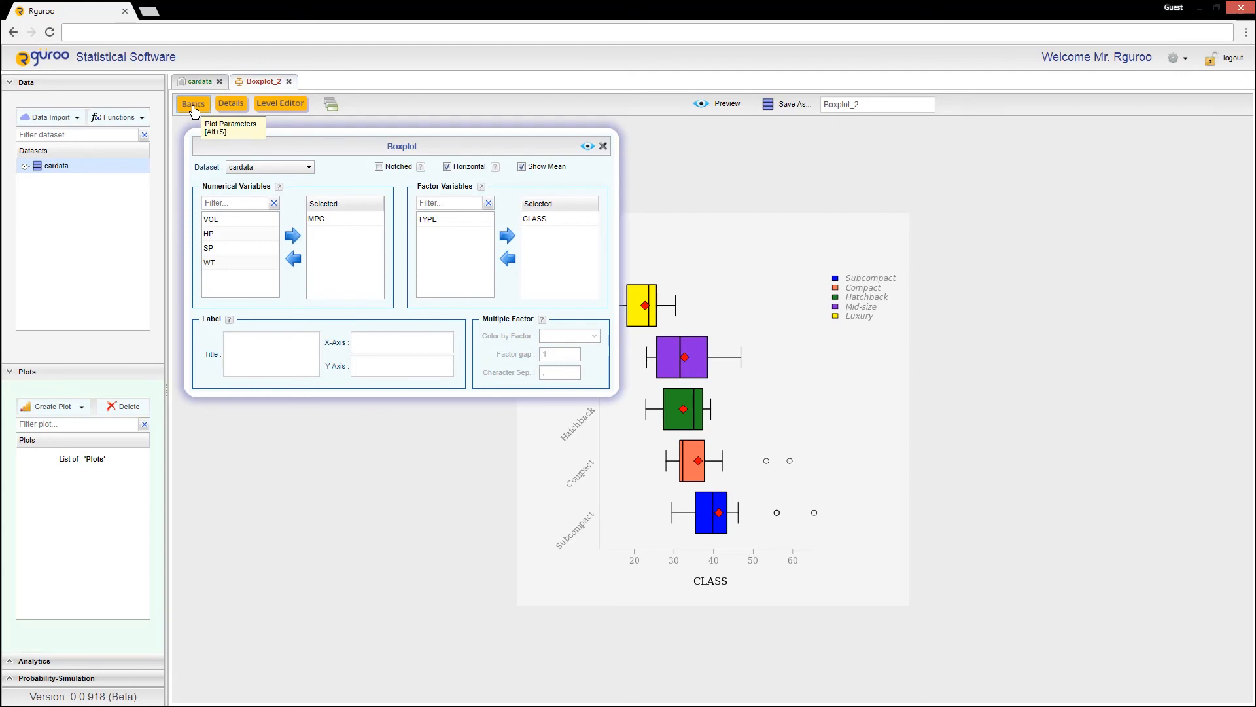
pyautogui.click(432, 220)
pyautogui.moveTo(432, 220); pyautogui.dragTo(551, 249)
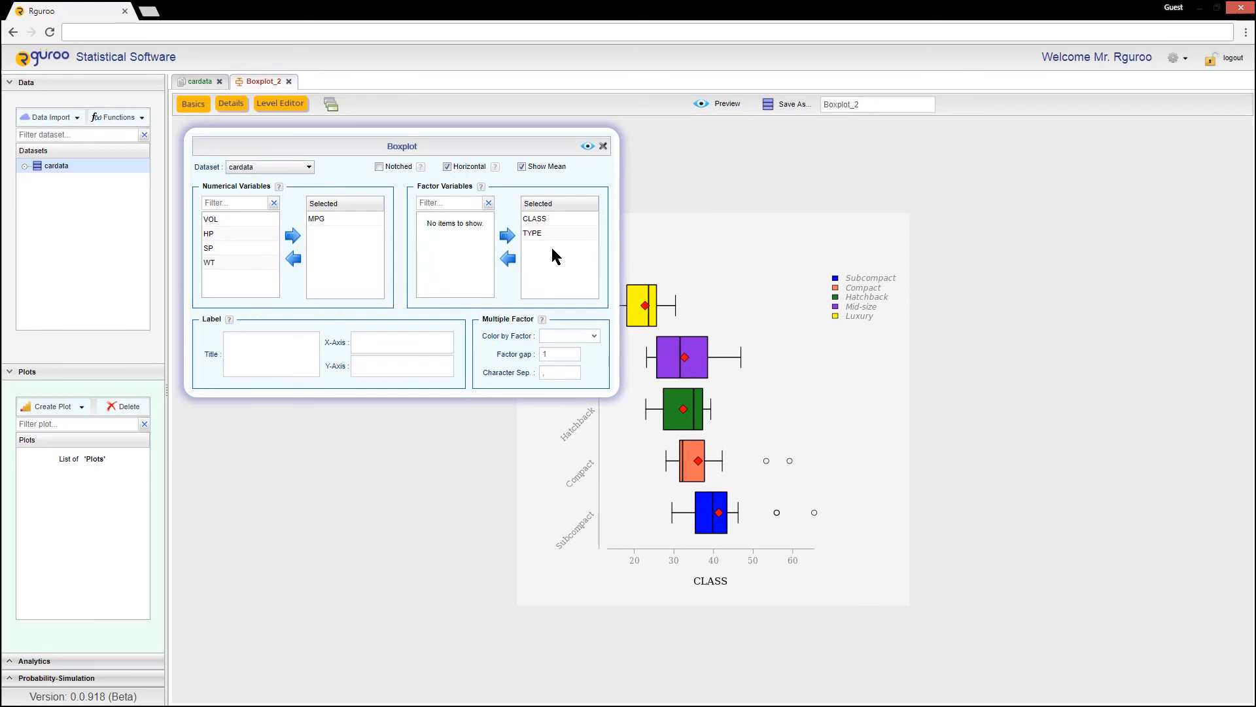
# - Color the boxes by the TYPE factor with a factor gap of .5, and preview the plot
pyautogui.click(593, 336)
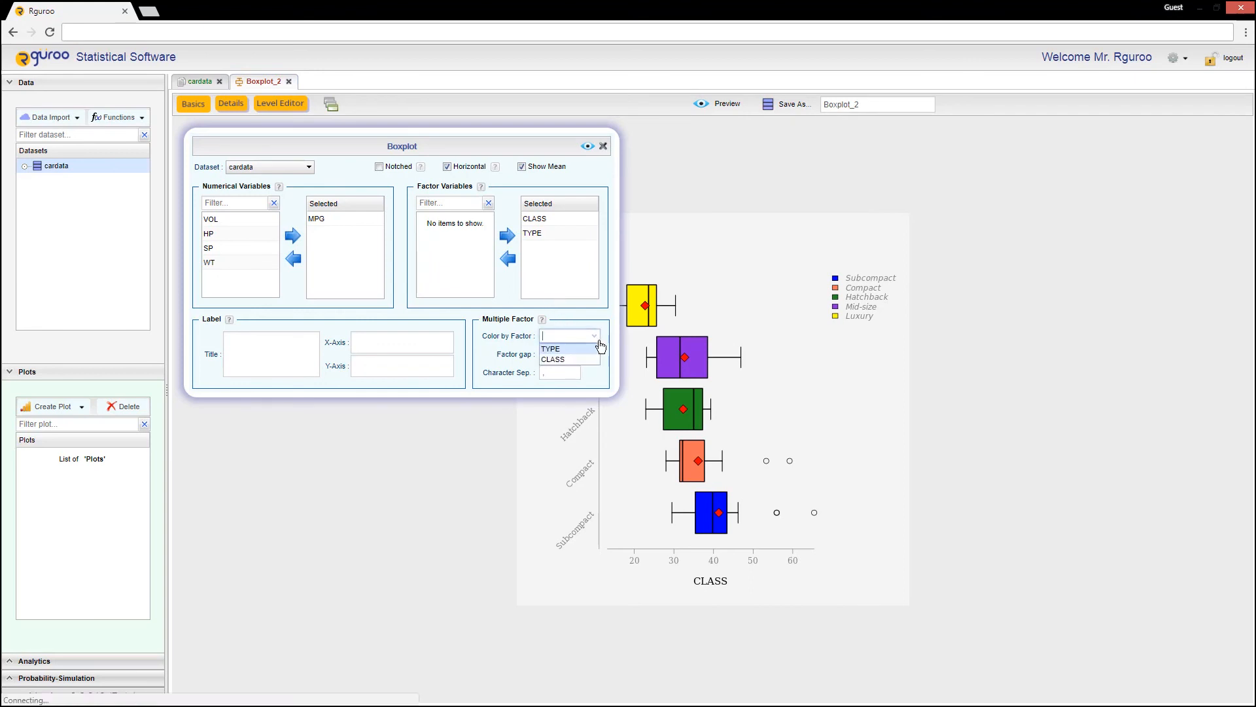
pyautogui.click(591, 348)
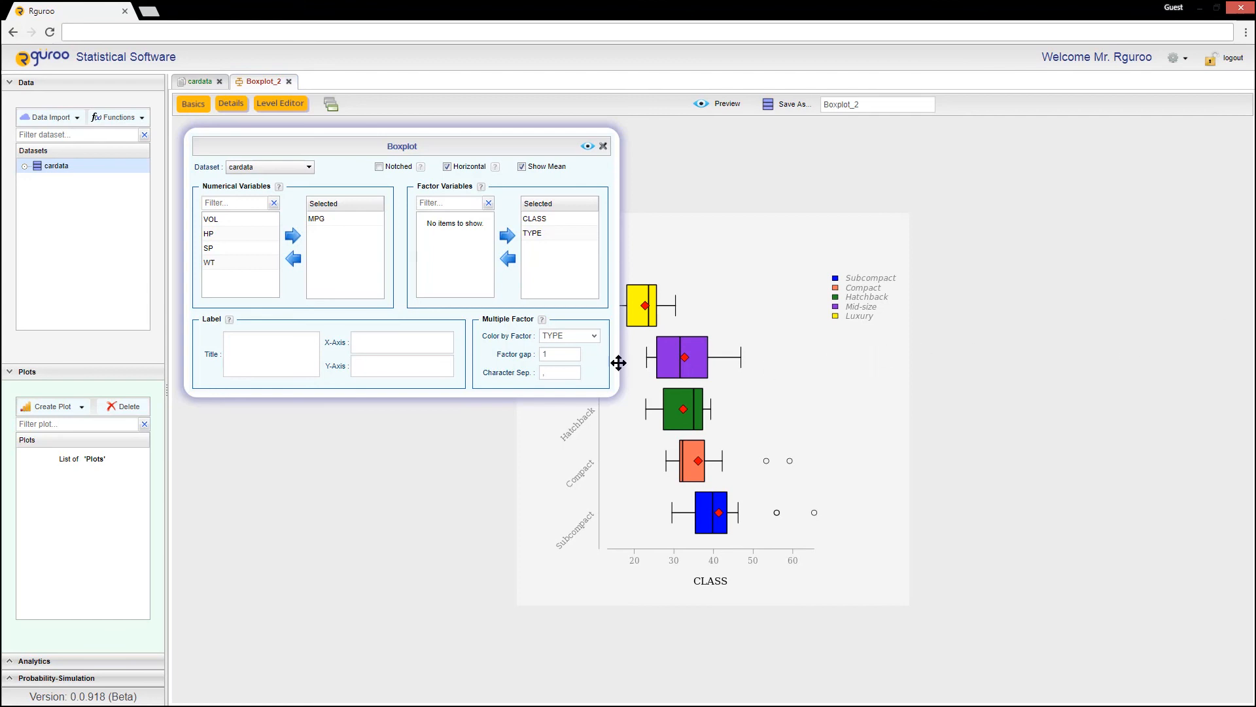
pyautogui.click(561, 356)
pyautogui.write('.5')
pyautogui.click(586, 148)
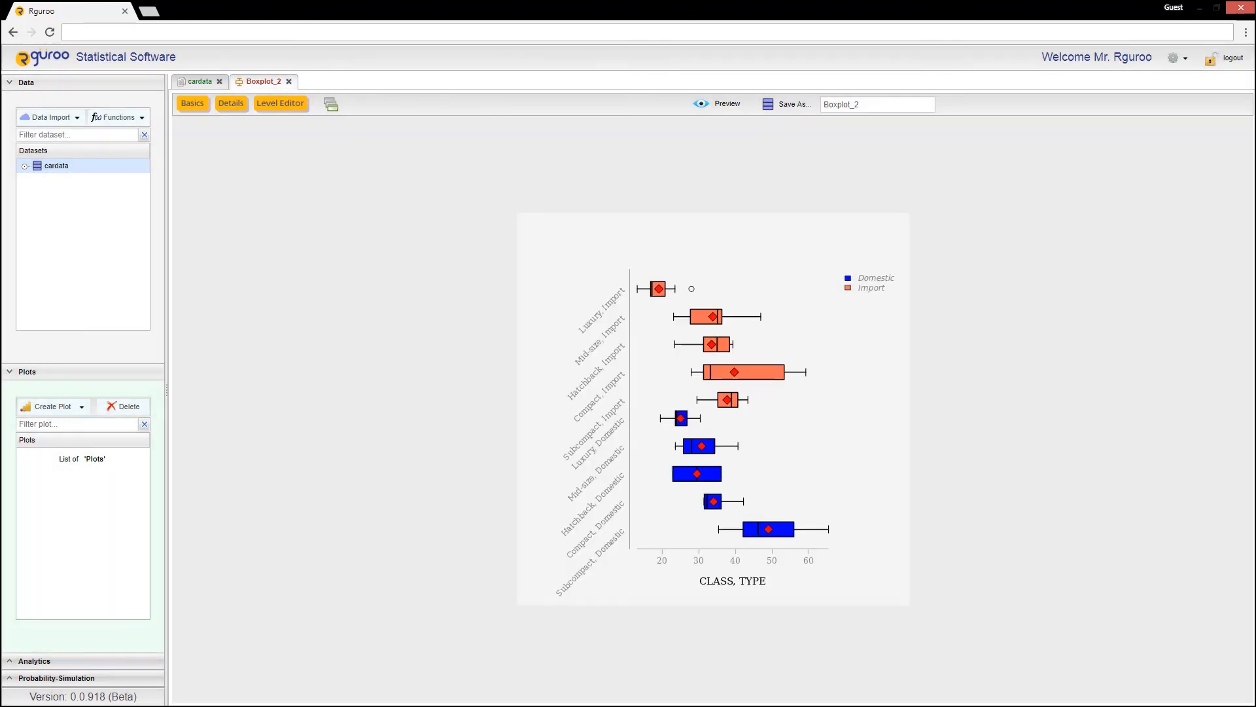